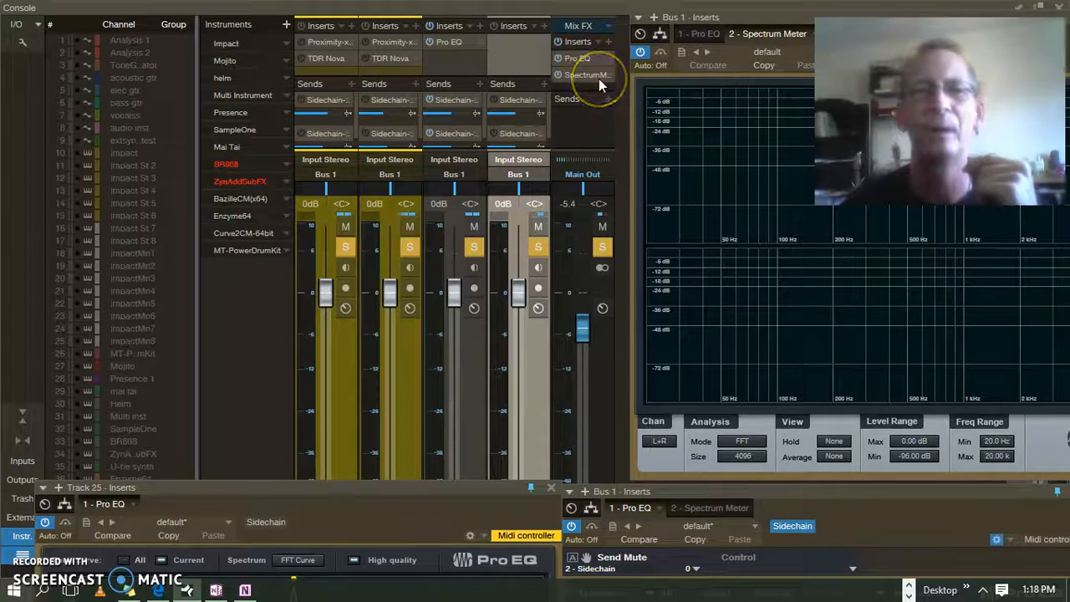
Step: Start playback and compare the tracks in the Spectrum Meter by switching their second Sidechain sends, finishing with only the third track's enabled
key("space")
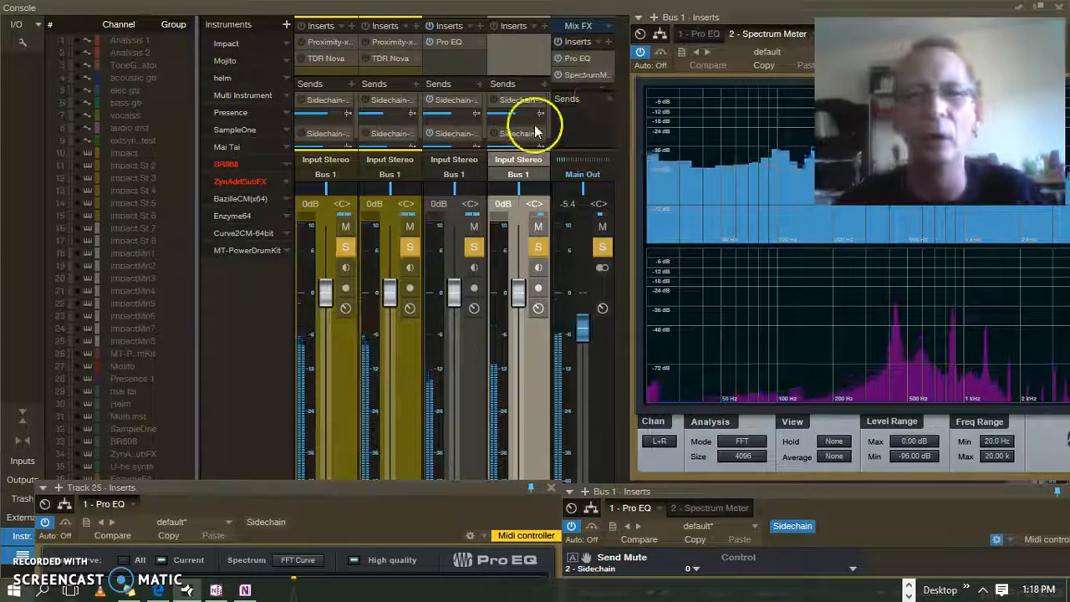
left_click(428, 134)
left_click(493, 134)
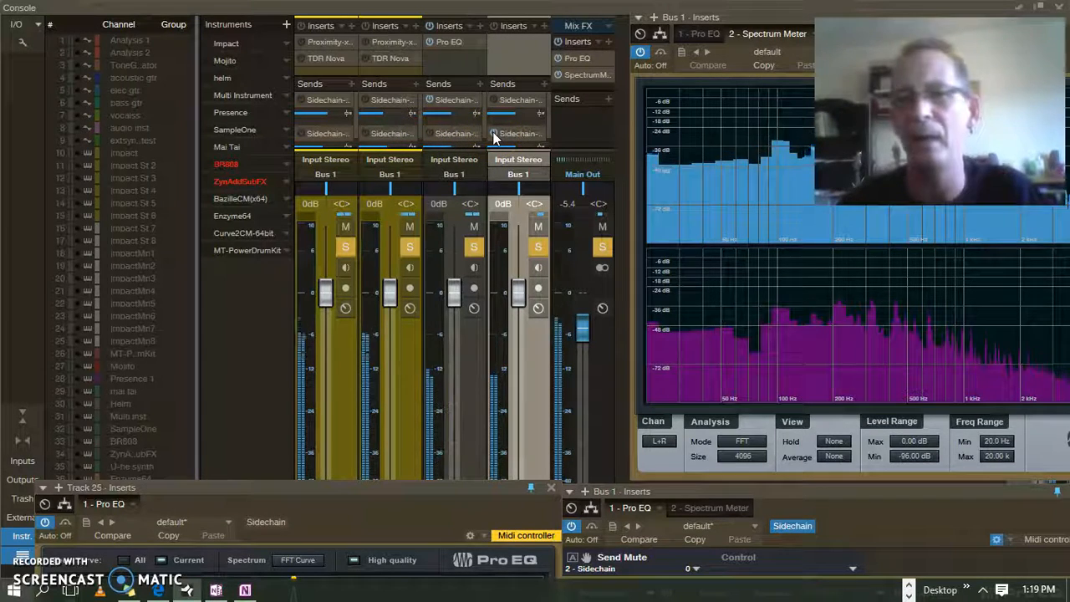
left_click(494, 134)
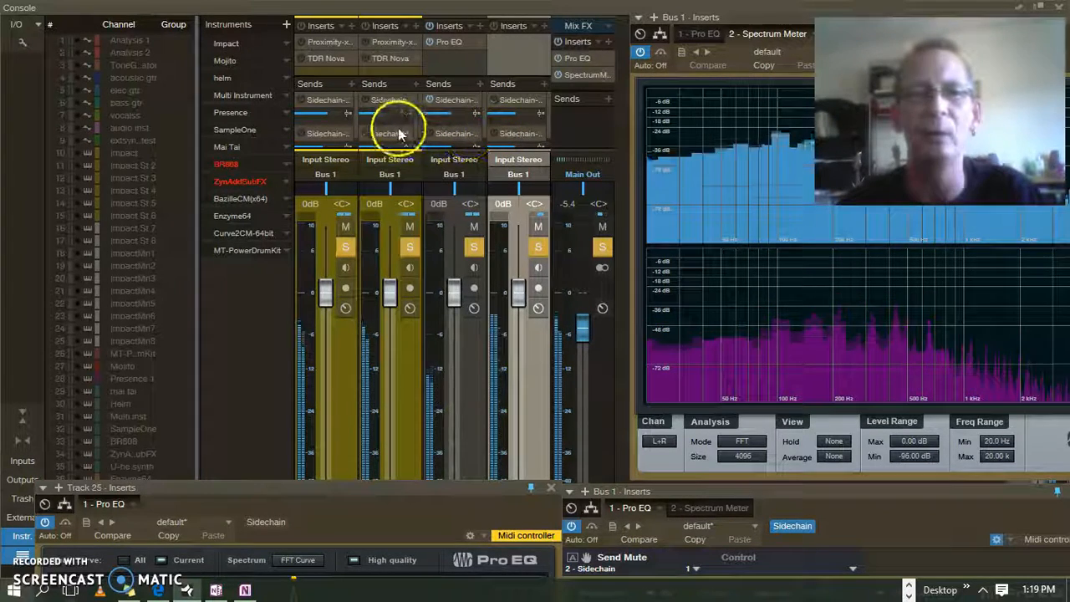
left_click(366, 135)
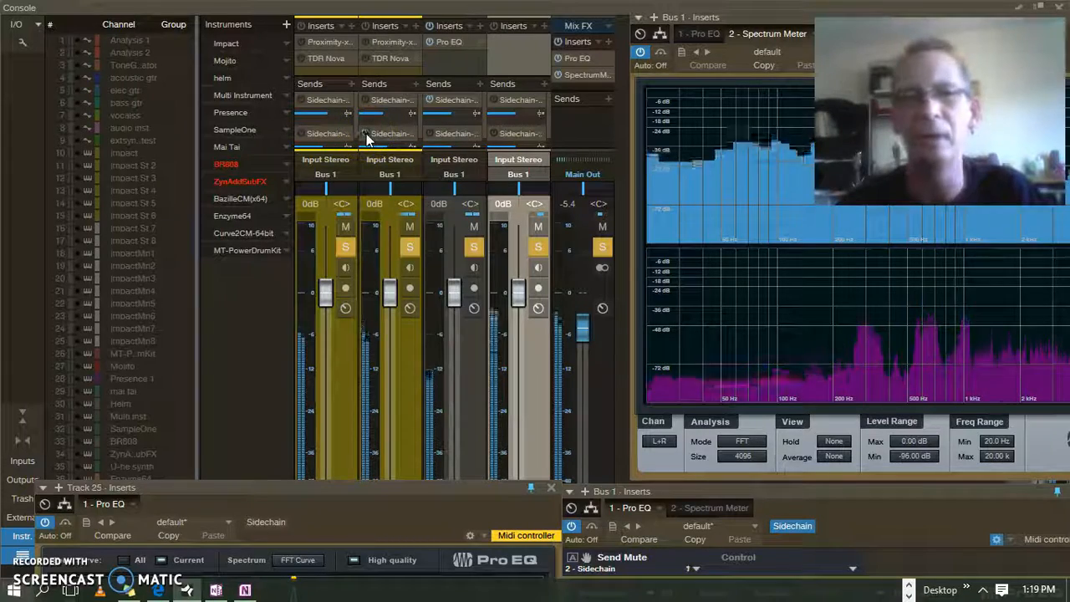
left_click(430, 134)
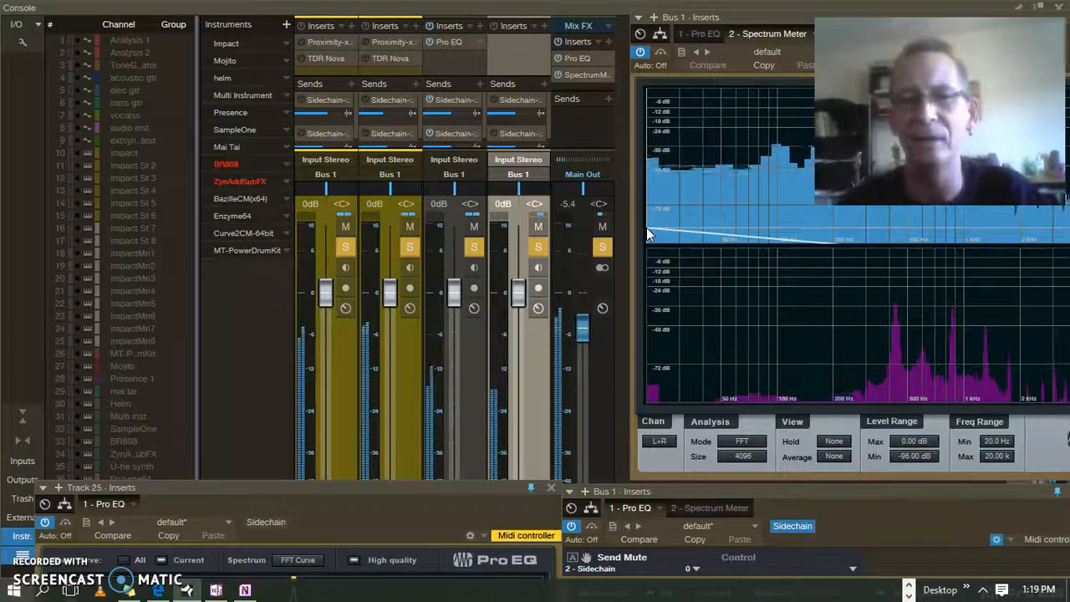
Step: Move the Bus 1 Spectrum Meter window clear of the console and shift the Bus 1 Pro EQ window slightly
left_click(763, 19)
left_click_drag(781, 18, 1069, 18)
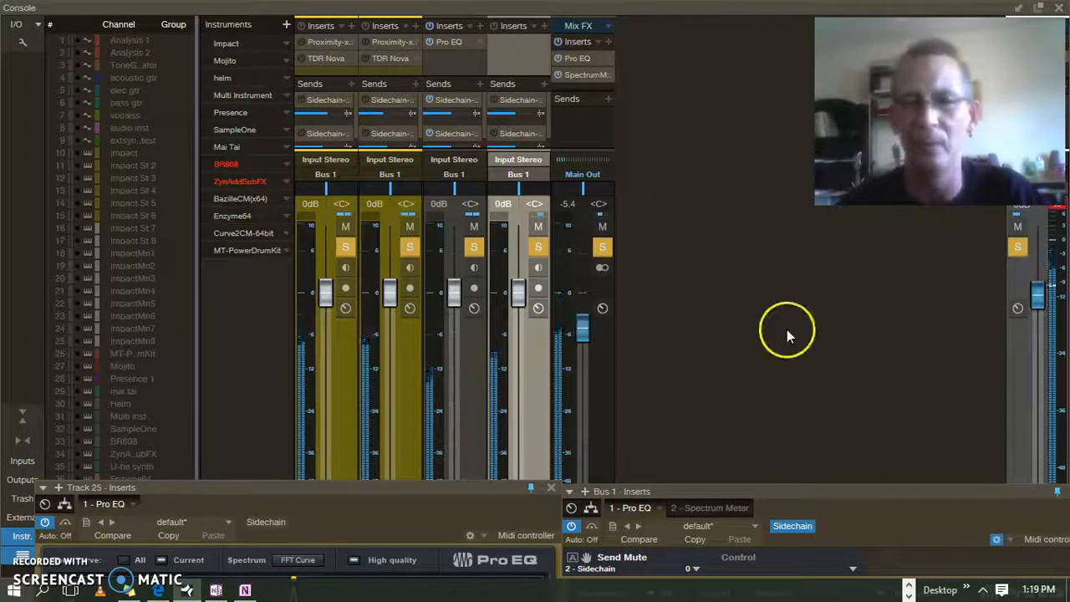
mouse_move(806, 498)
left_mouse_down()
mouse_move(826, 107)
mouse_move(811, 508)
mouse_move(808, 485)
left_mouse_up()
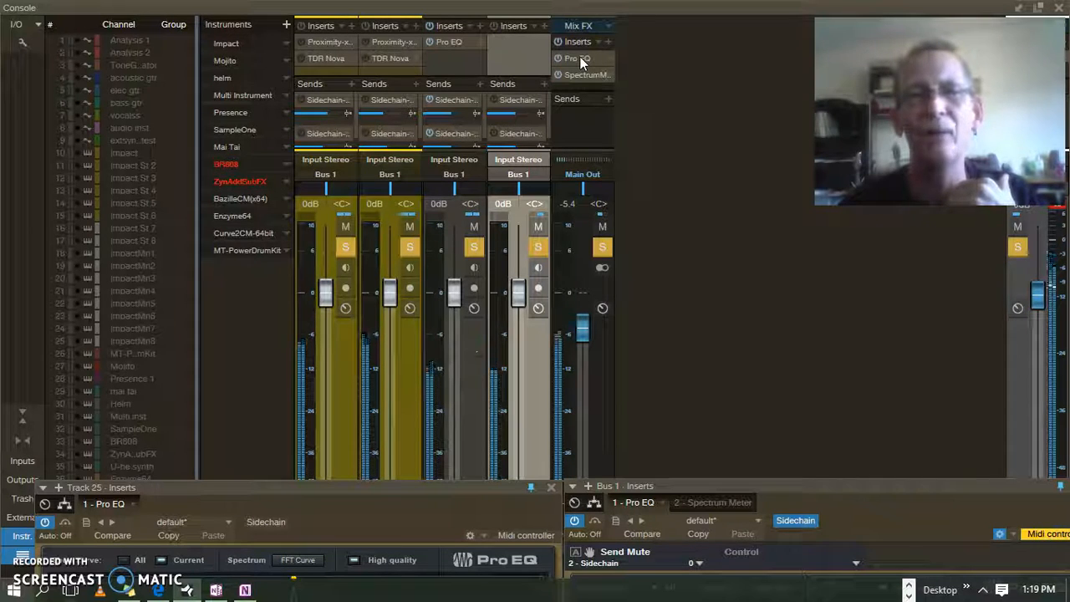
left_click_drag(579, 56, 456, 56)
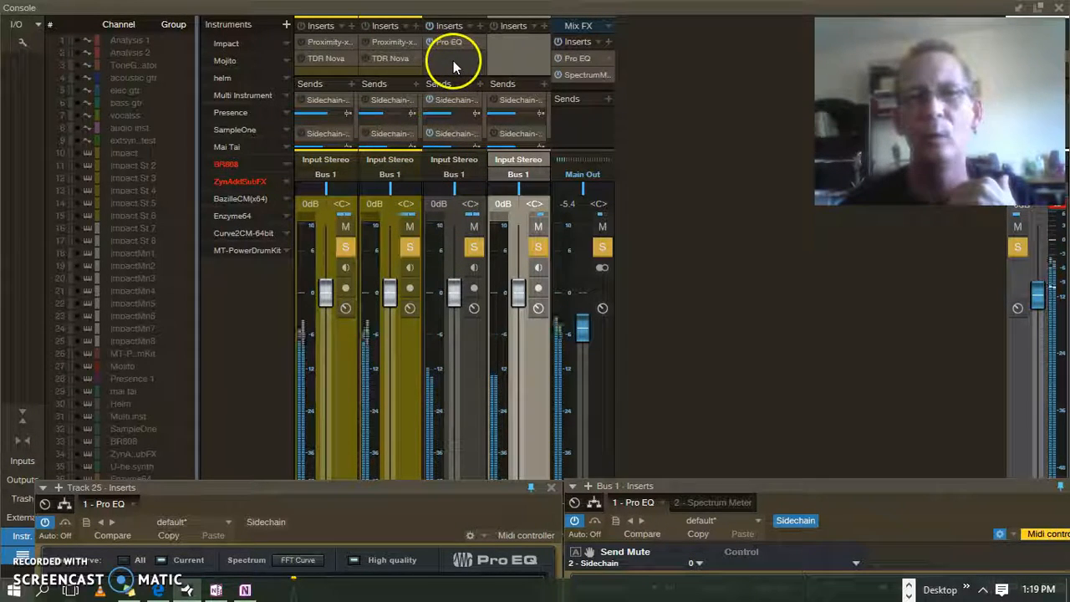
left_click_drag(454, 63, 456, 46)
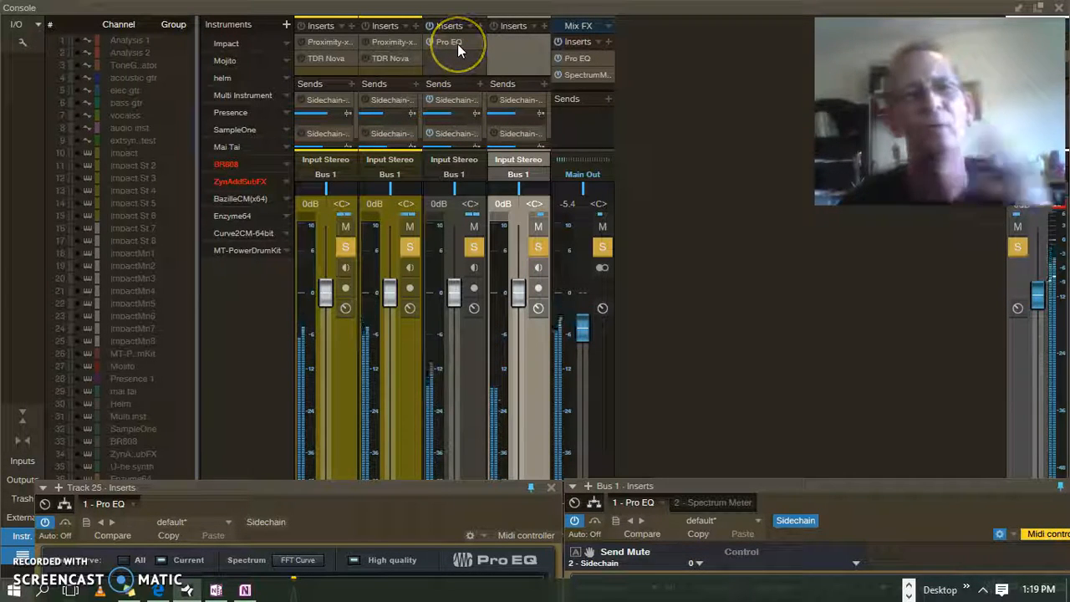
mouse_move(457, 46)
left_mouse_down()
mouse_move(455, 65)
mouse_move(452, 43)
mouse_move(452, 54)
left_mouse_up()
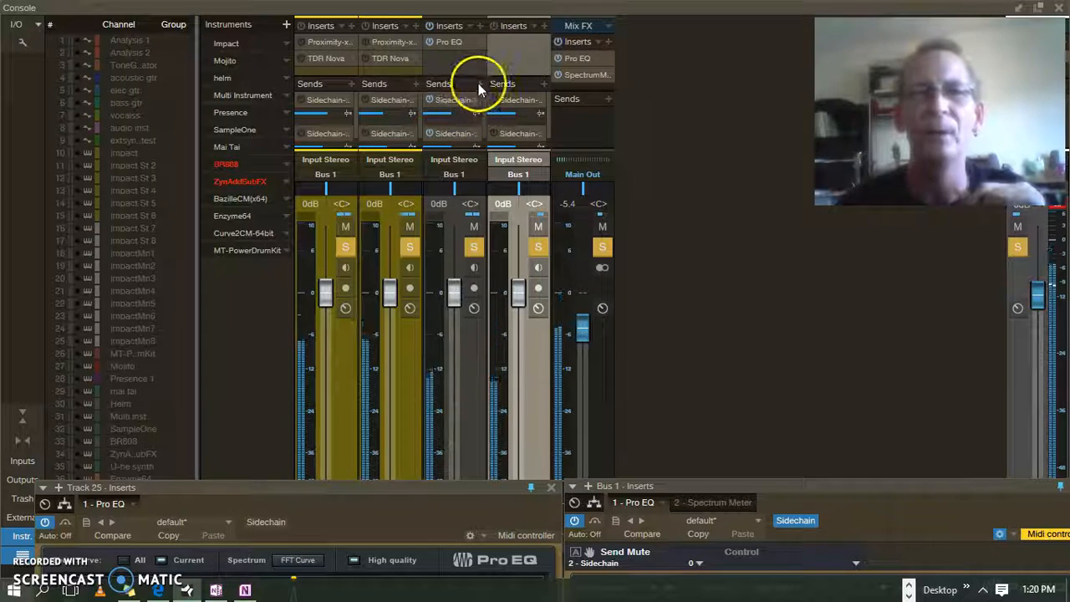
left_click_drag(479, 95, 475, 136)
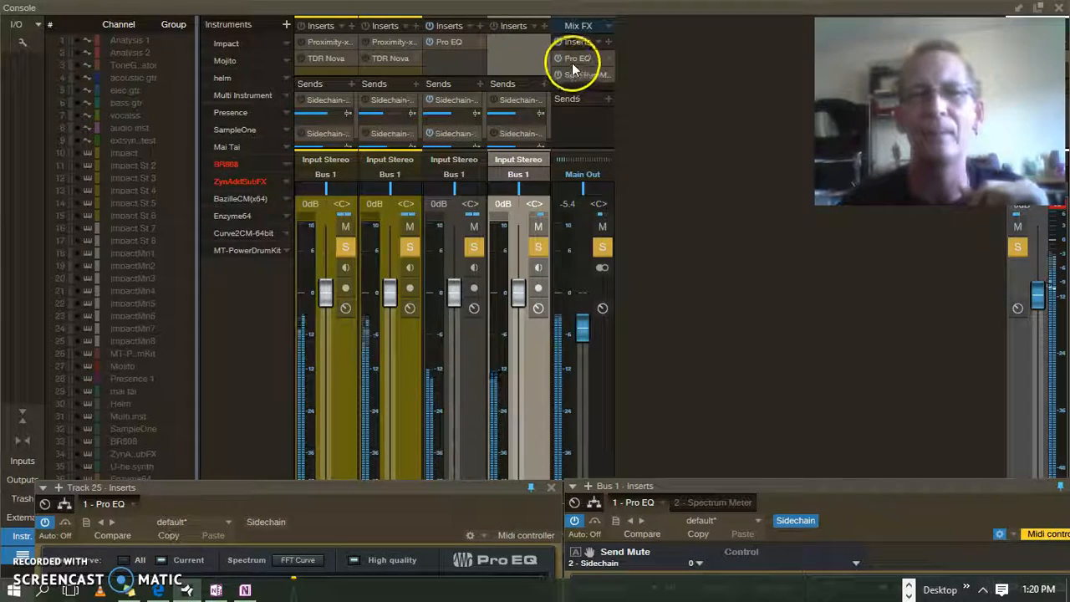
Step: Bring the Track 25 and Bus 1 Pro EQ windows fully into view and arrange them side by side
left_click_drag(781, 487, 795, 96)
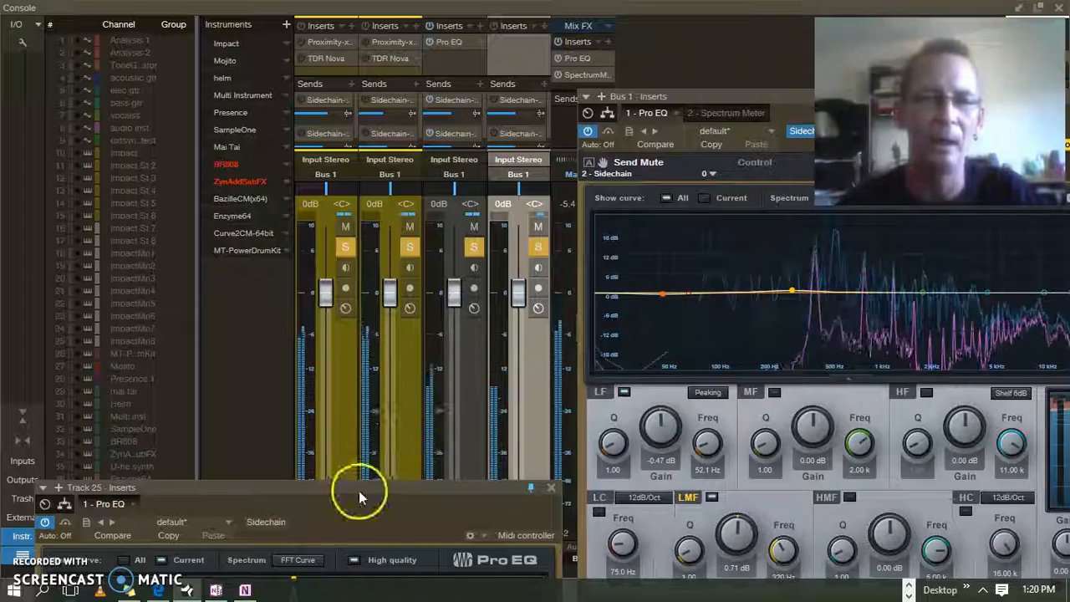
left_click_drag(356, 484, 374, 159)
left_click_drag(720, 93, 724, 158)
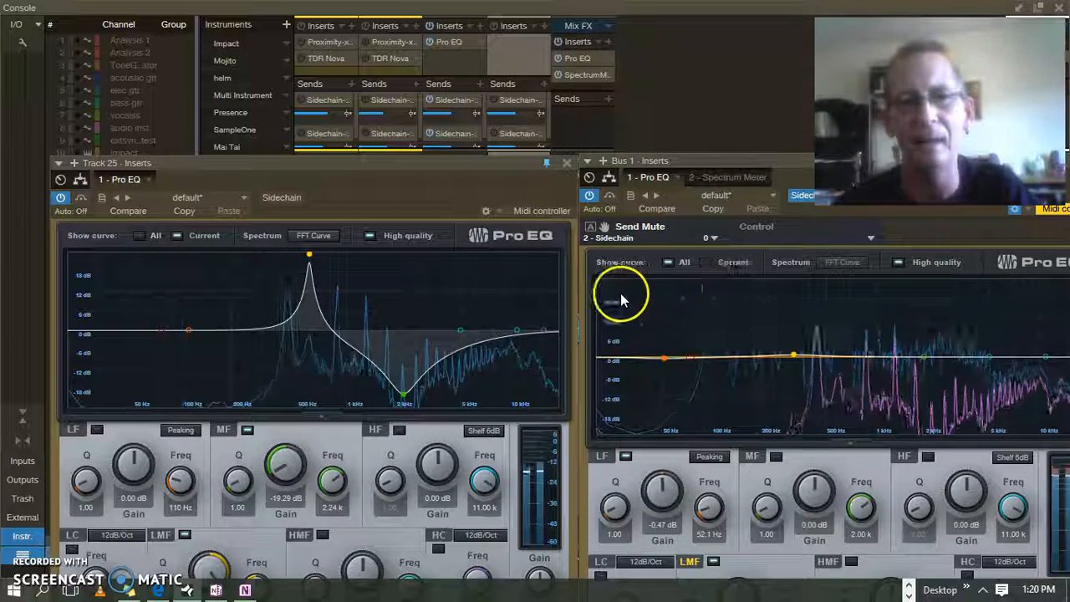
Step: Compare the third and fourth tracks' sidechain spectra in the Bus 1 Pro EQ by switching their first Sidechain sends, finishing on the third
left_click(429, 100)
left_click(428, 99)
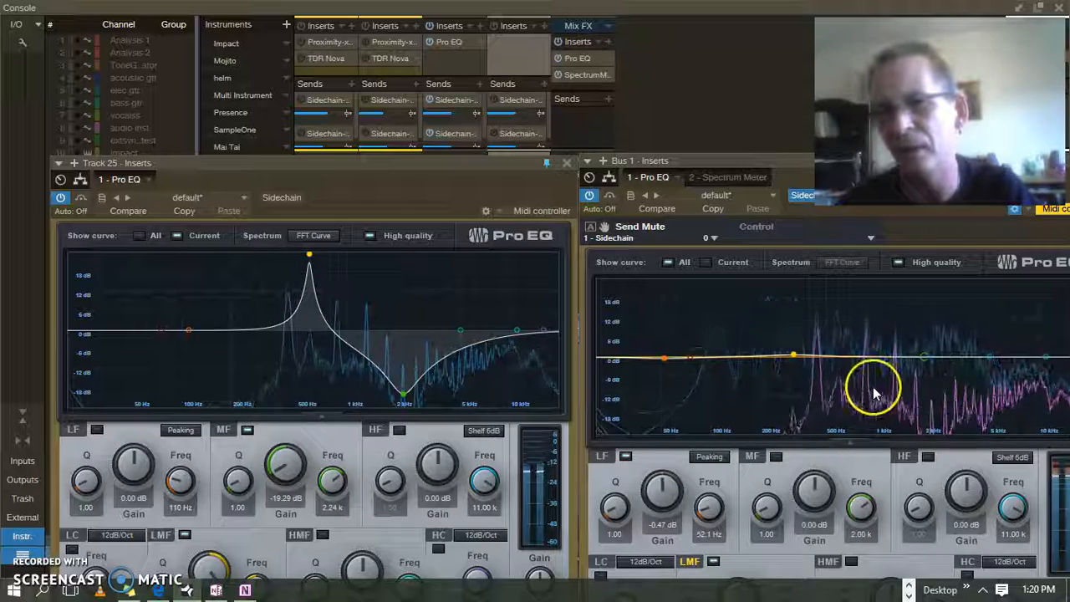
left_click(430, 100)
left_click(492, 99)
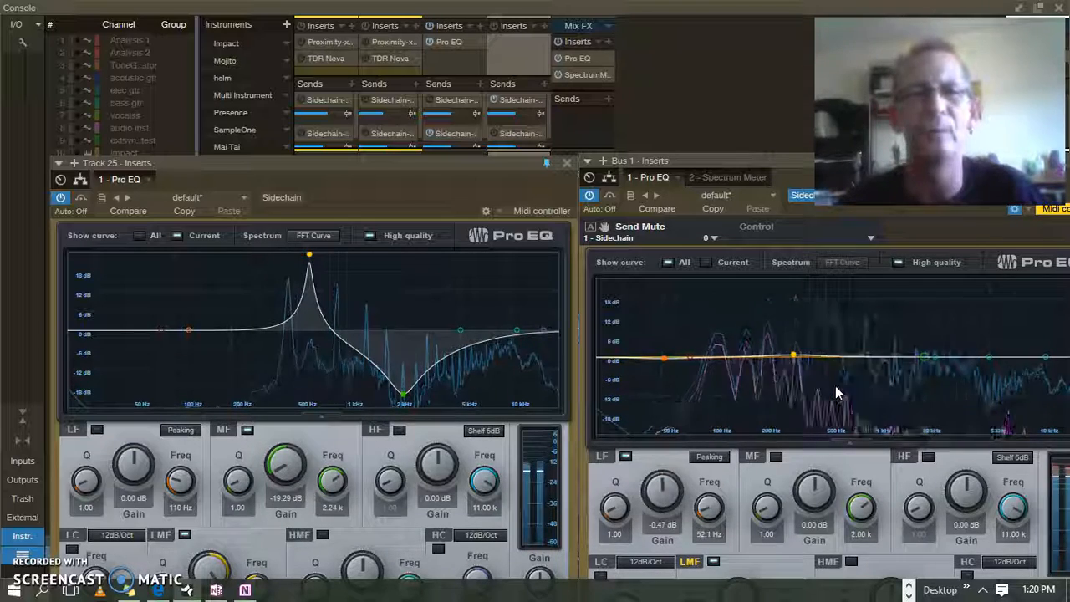
left_click(753, 294)
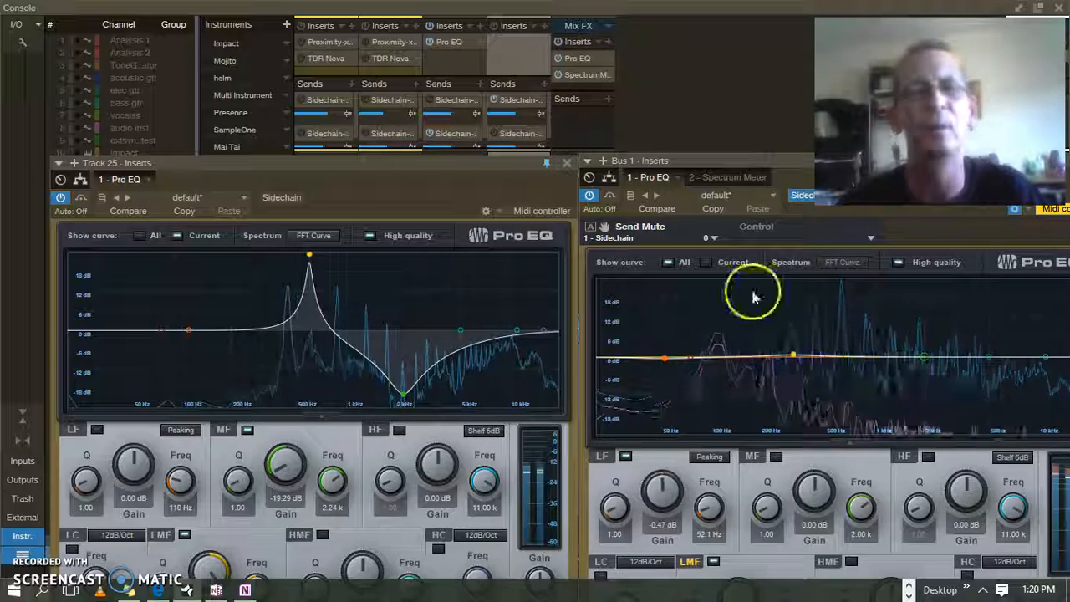
left_click(431, 101)
left_click(494, 101)
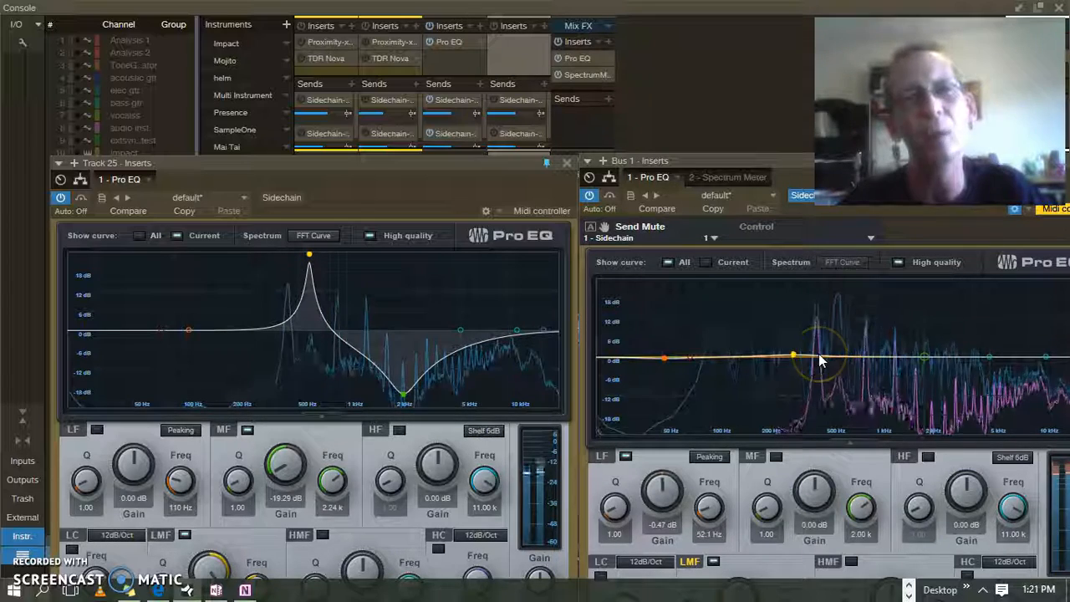
left_click(867, 388)
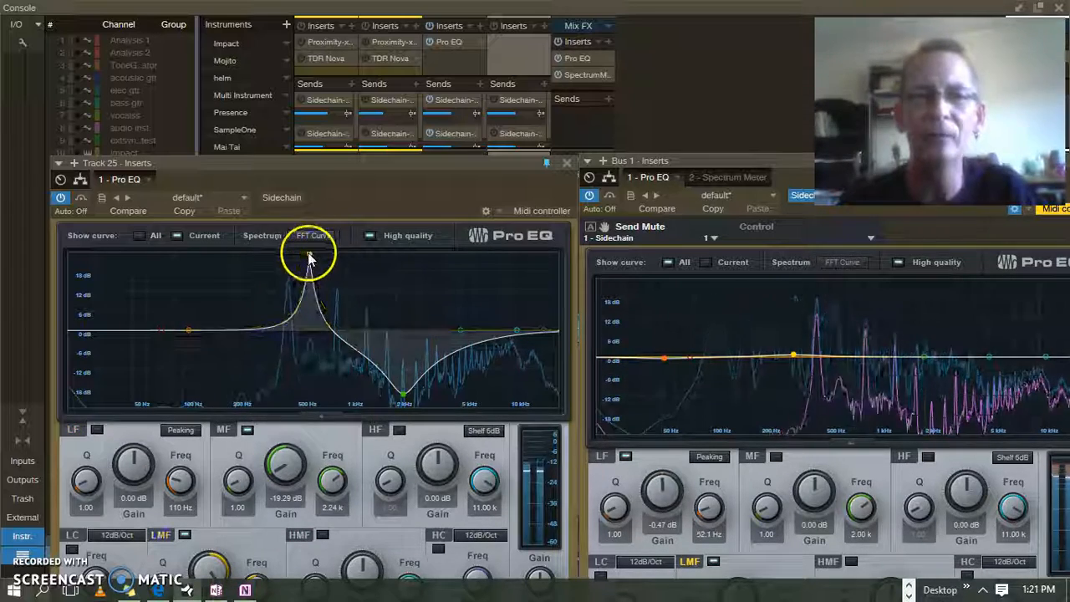
Step: Lower the LMF boost in Track 25's Pro EQ to 12.71 dB and inspect both spectra in the Bus 1 Spectrum Meter
mouse_move(308, 279)
left_mouse_down()
mouse_move(306, 309)
mouse_move(304, 246)
mouse_move(308, 288)
left_mouse_up()
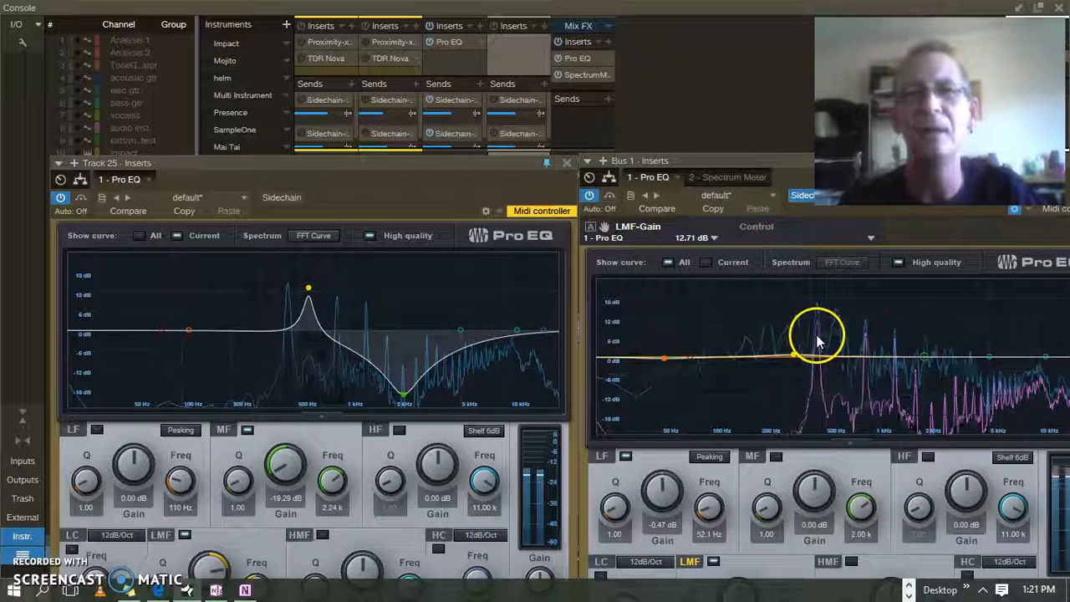
left_click_drag(1069, 309, 560, 104)
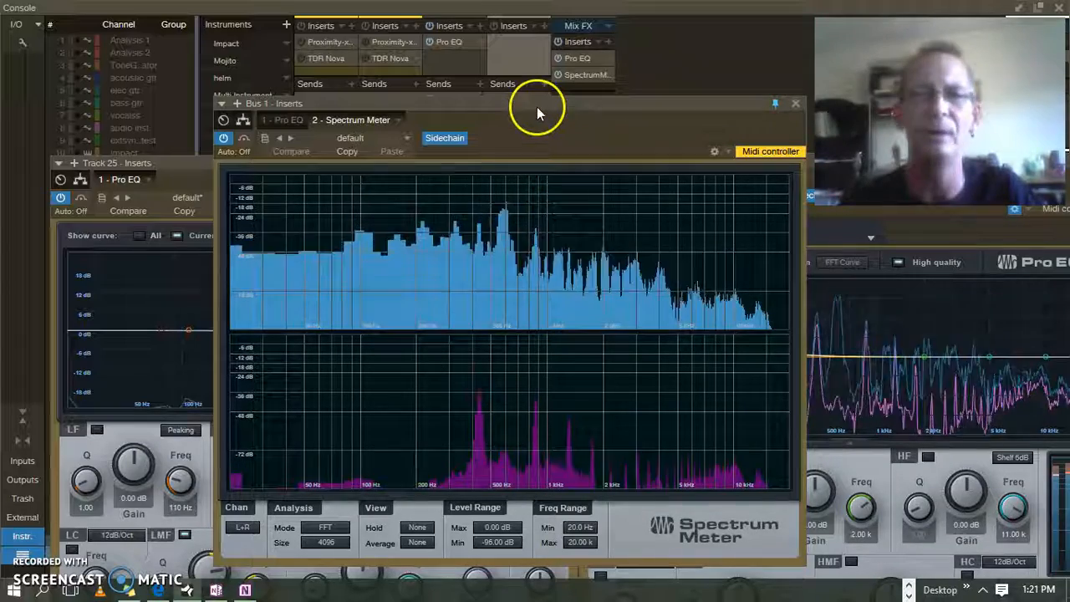
left_click_drag(537, 106, 903, 163)
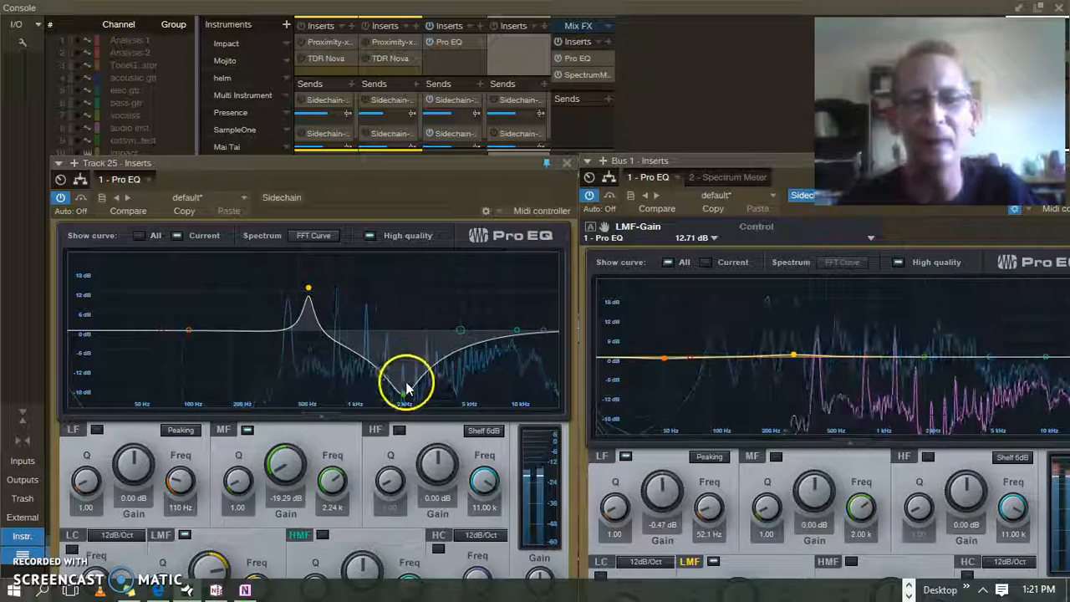
Step: Try different MF band positions in Track 25's Pro EQ, settling on a -12.94 dB cut at 10.00 kHz
left_click_drag(403, 309, 400, 270)
left_click_drag(400, 276, 402, 357)
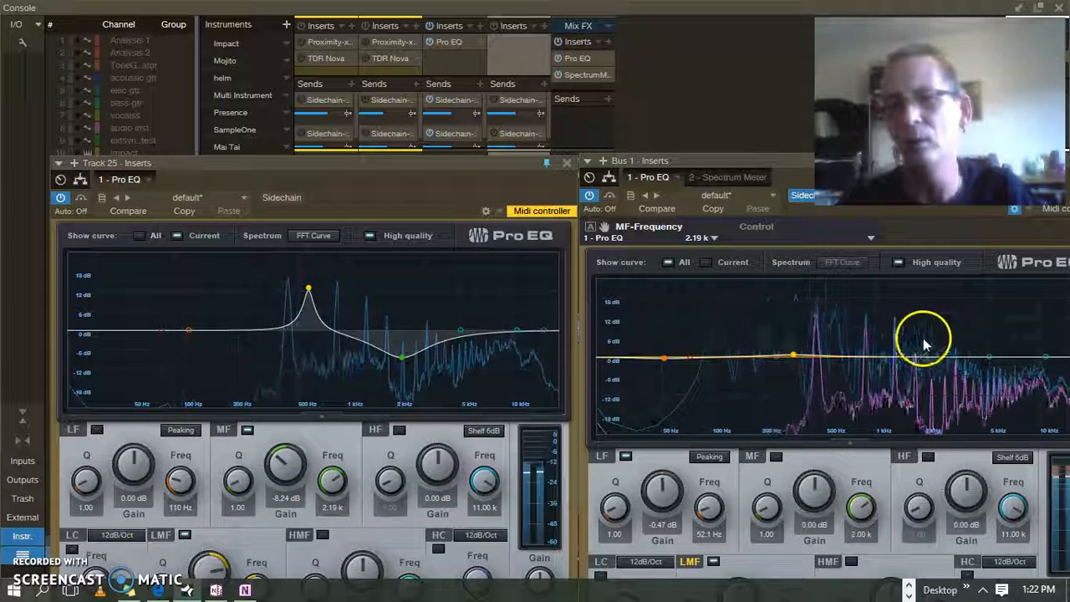
left_click_drag(403, 357, 500, 393)
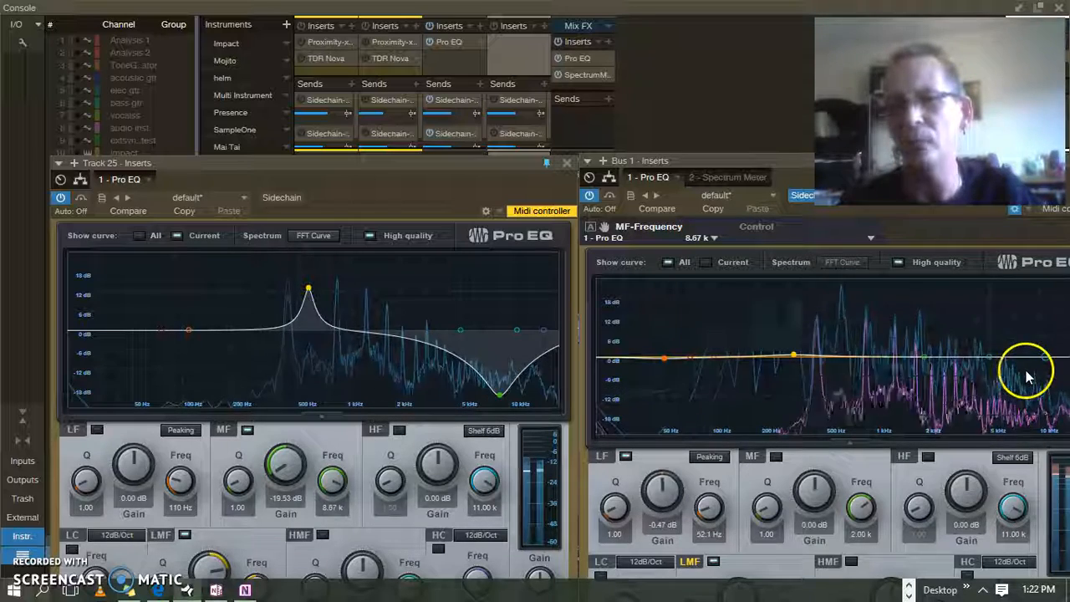
left_click_drag(495, 401, 420, 363)
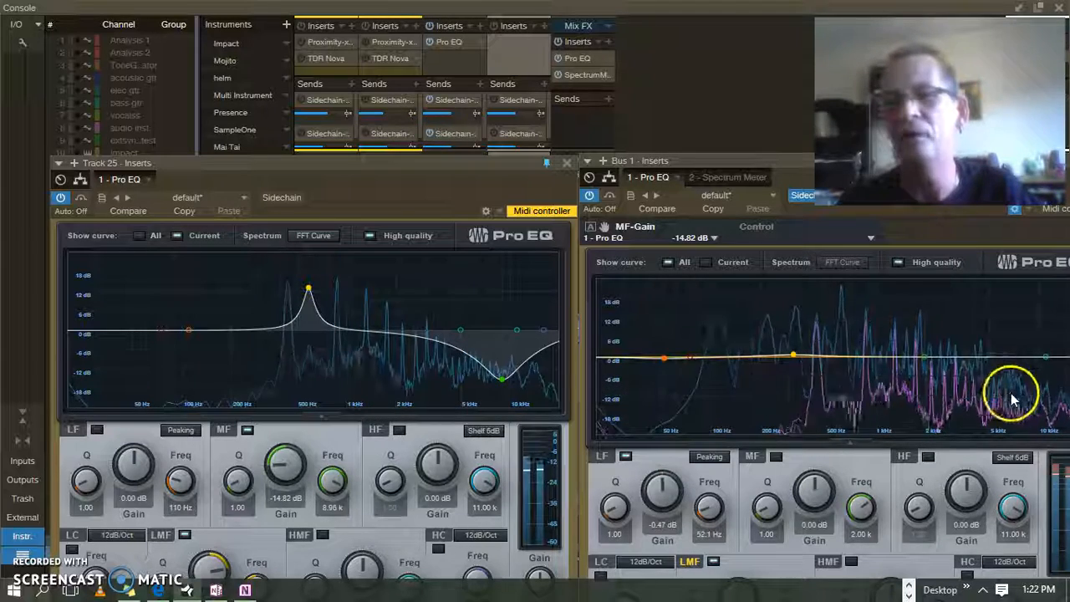
mouse_move(517, 370)
left_mouse_down()
mouse_move(496, 376)
mouse_move(535, 397)
mouse_move(527, 364)
mouse_move(512, 359)
mouse_move(495, 371)
mouse_move(497, 392)
mouse_move(501, 361)
mouse_move(508, 407)
mouse_move(511, 370)
mouse_move(513, 379)
left_mouse_up()
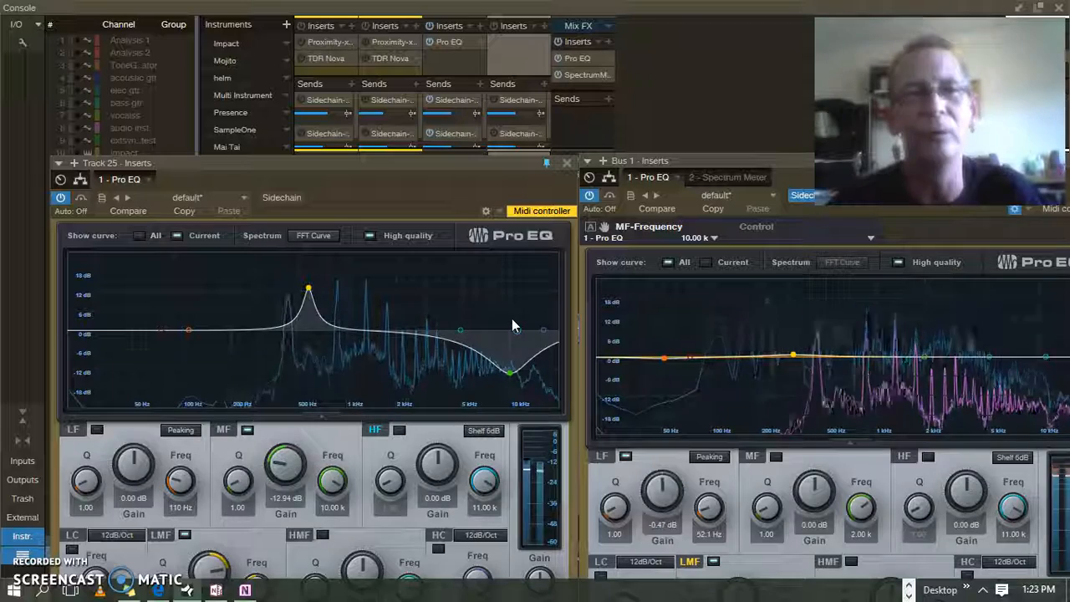
Step: Examine the bus and sidechain spectra in the Bus 1 Spectrum Meter and clear its window away from the equalizers
left_click(943, 227)
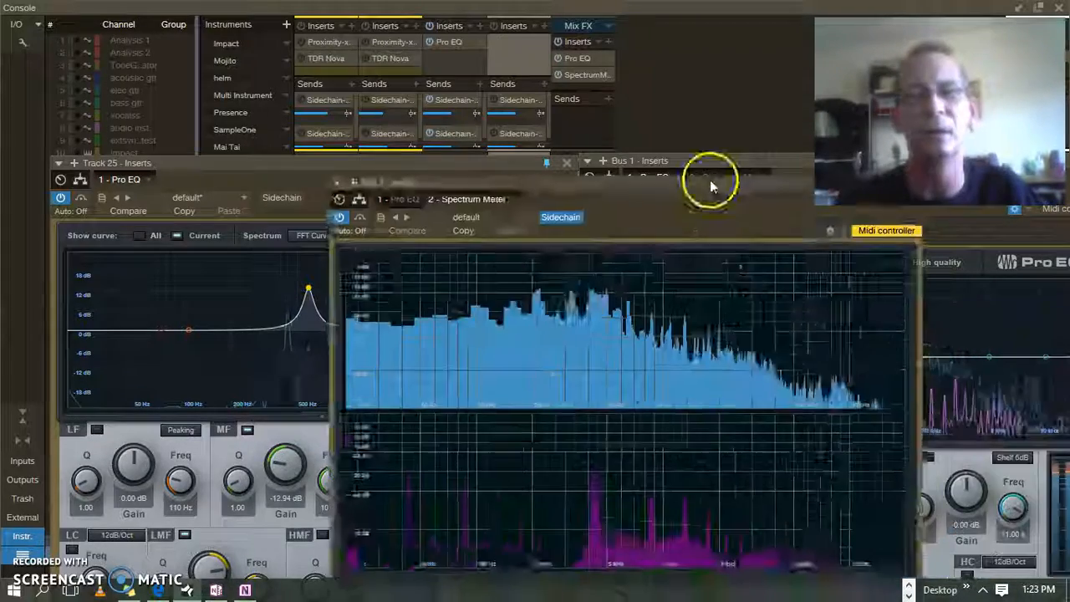
left_click_drag(710, 179, 608, 47)
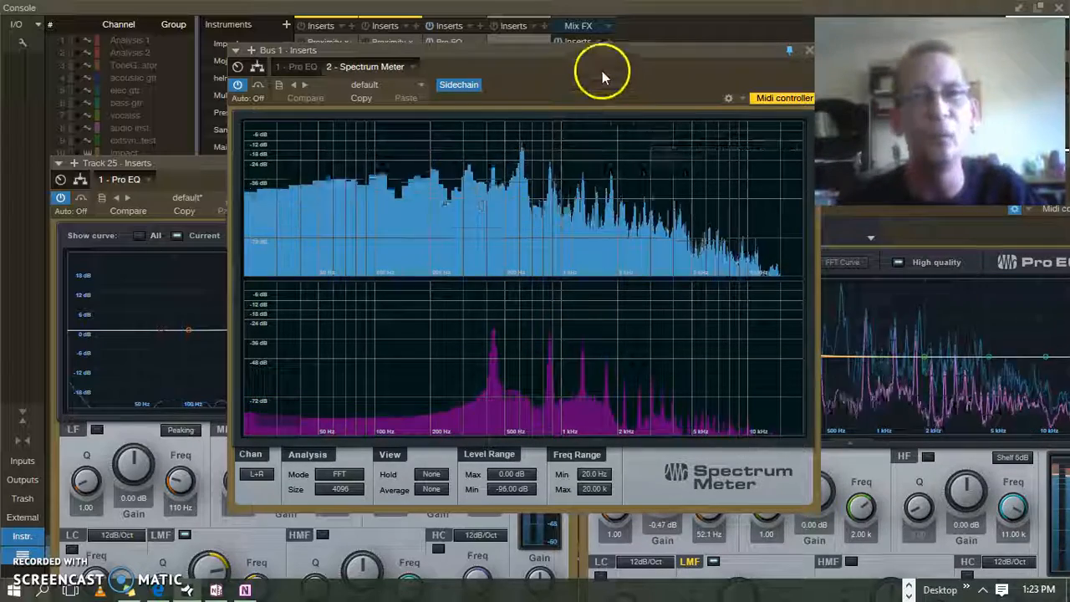
left_click_drag(573, 54, 923, 164)
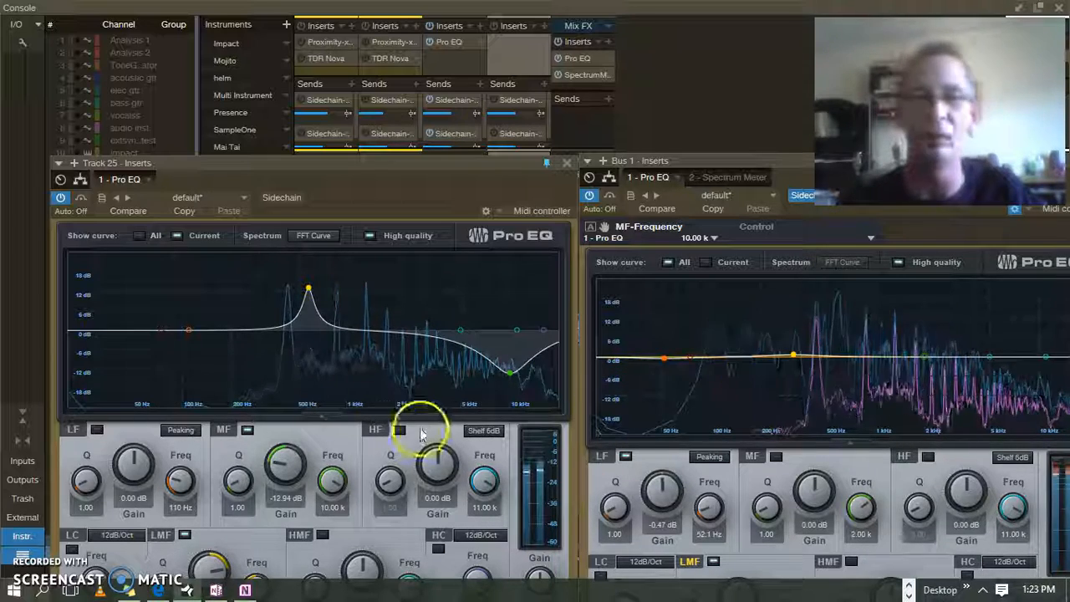
Step: Move Track 25's LMF band onto the second spectral peak with a gain of -3.53 dB and check it in the Bus 1 Spectrum Meter
left_click_drag(302, 312, 314, 290)
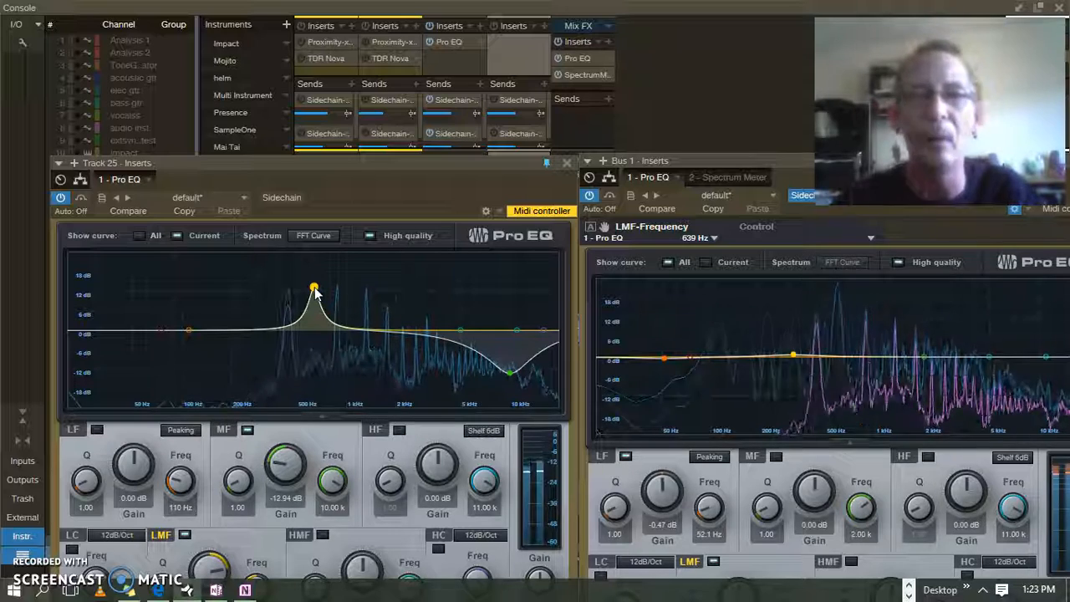
left_click_drag(314, 291, 339, 347)
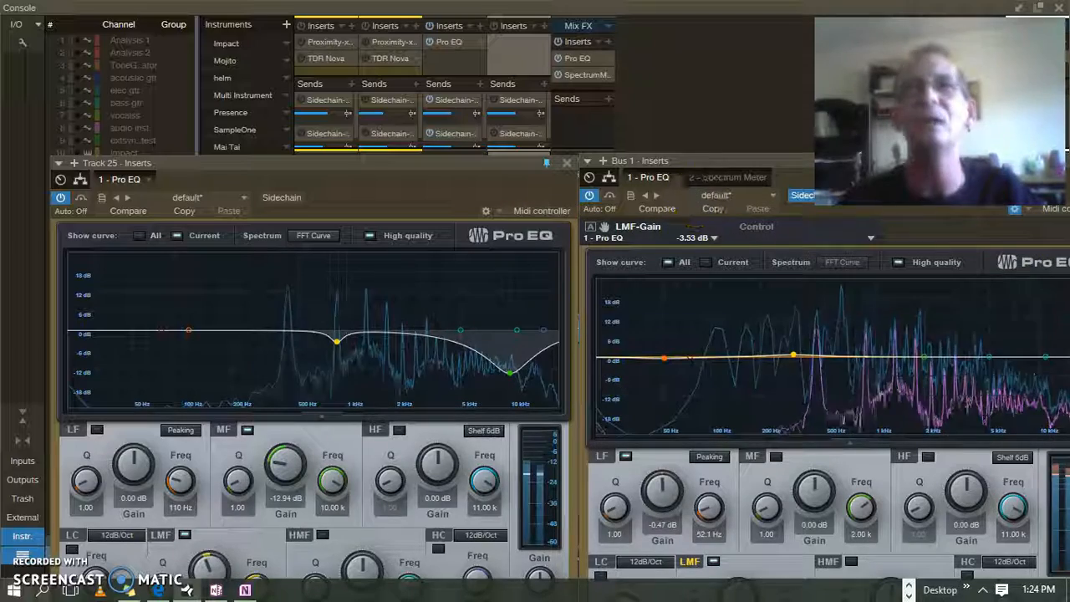
left_click_drag(1069, 209, 581, 97)
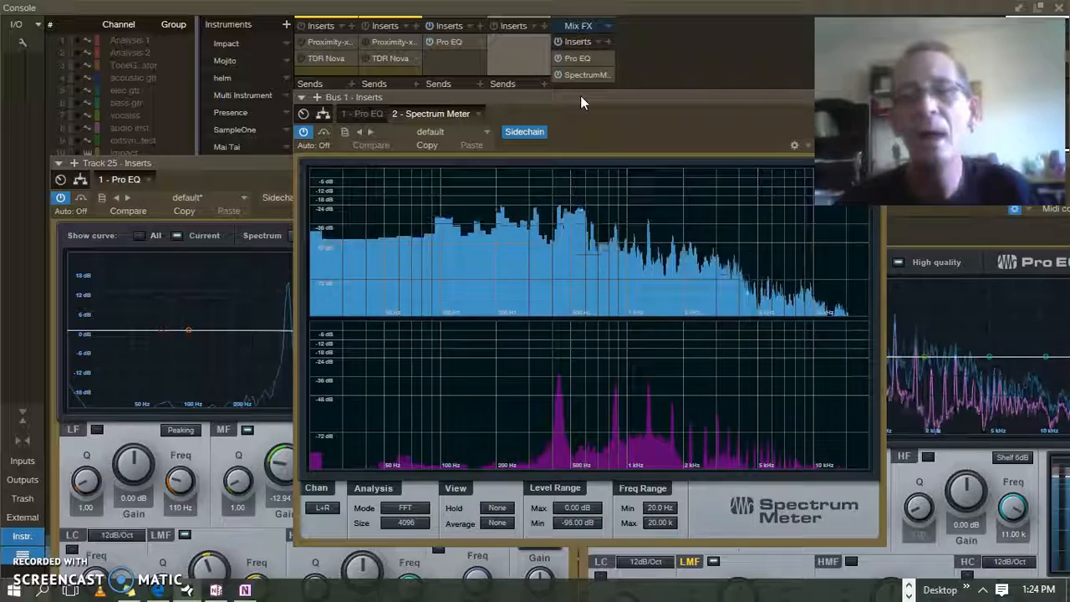
left_click_drag(583, 101, 636, 107)
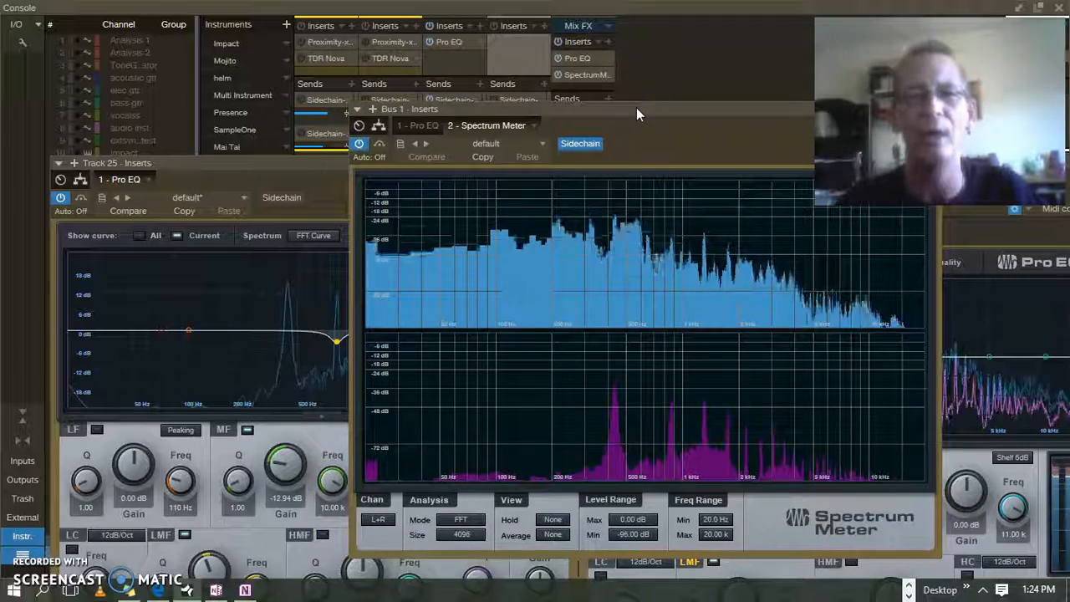
left_click_drag(636, 107, 1069, 73)
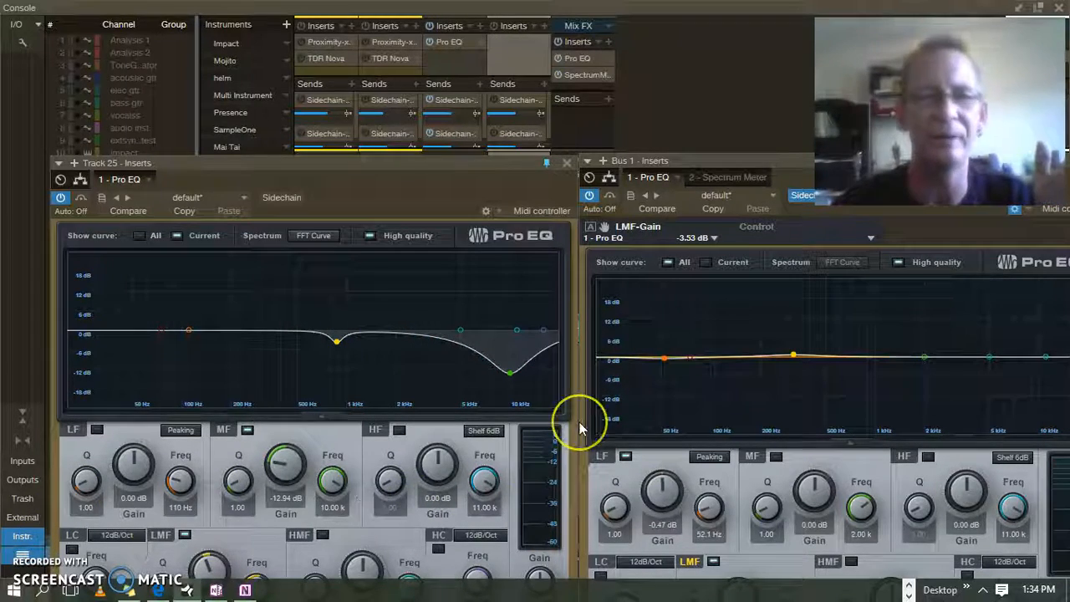
Step: Resume playback and read the frequency, note and level of the main peak in the Bus 1 Spectrum Meter
key("space")
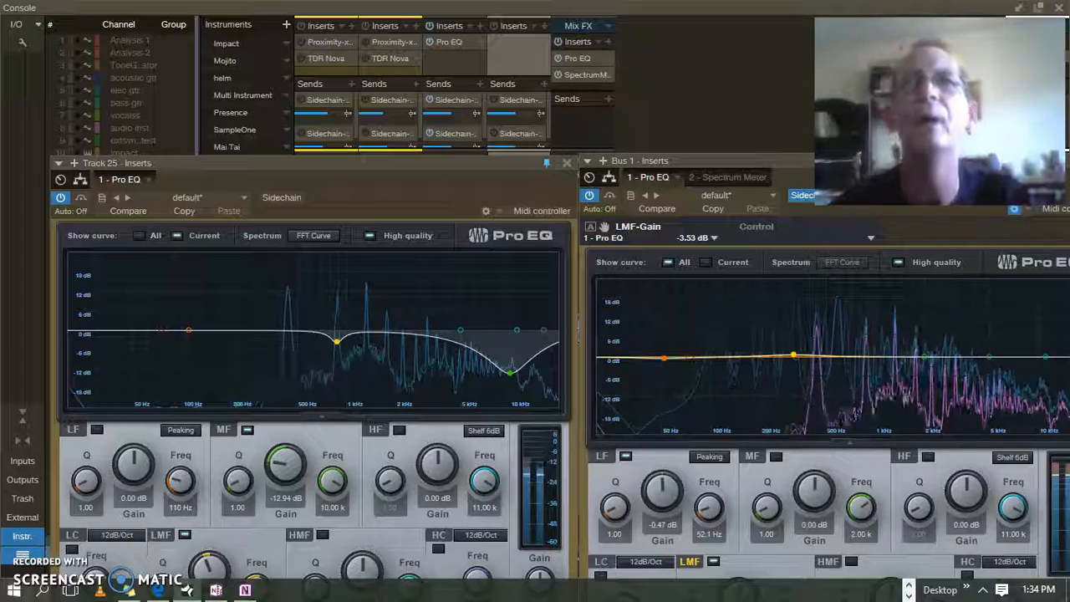
left_click_drag(1069, 249, 699, 104)
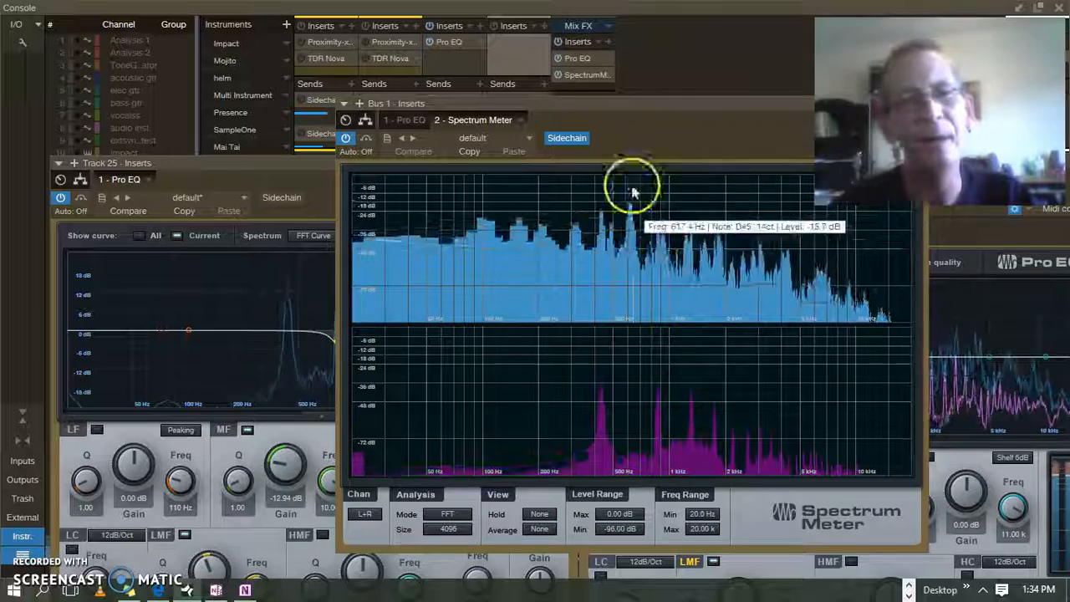
left_click_drag(628, 104, 1009, 144)
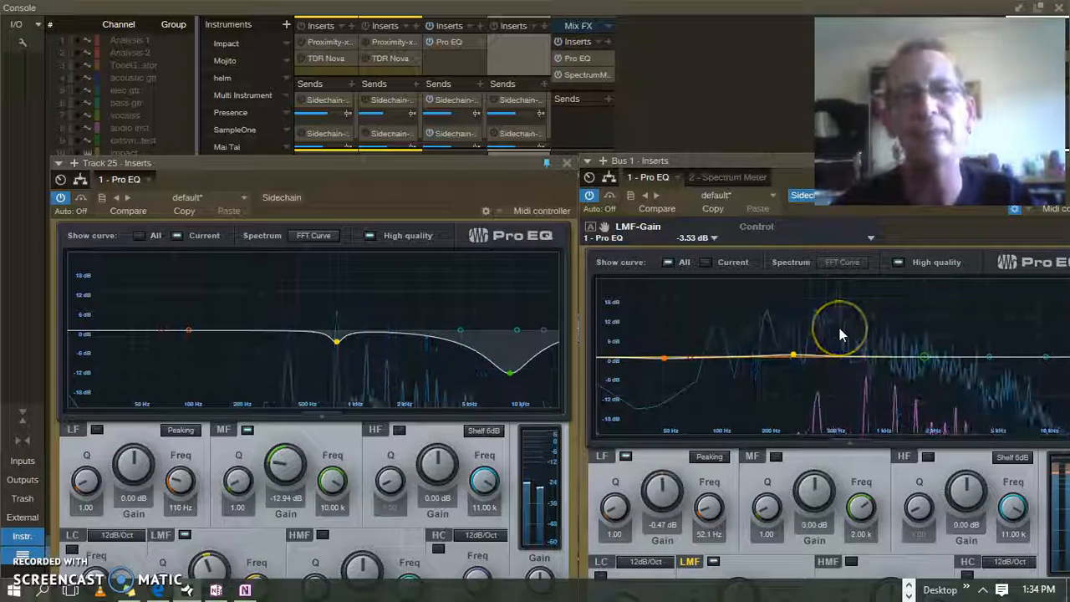
left_click(552, 340)
left_click(511, 372)
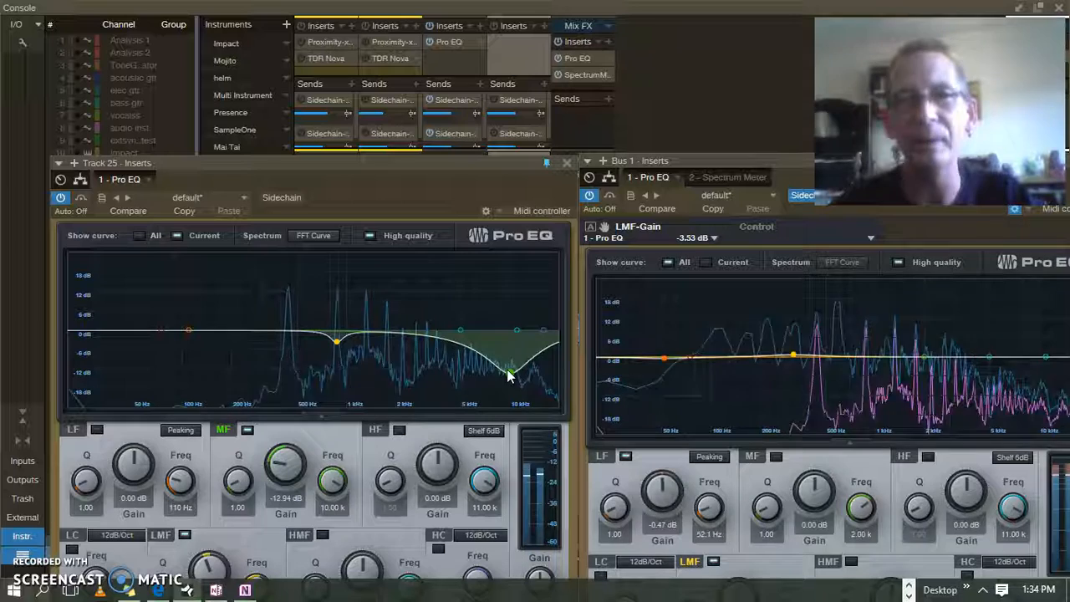
left_click(844, 347)
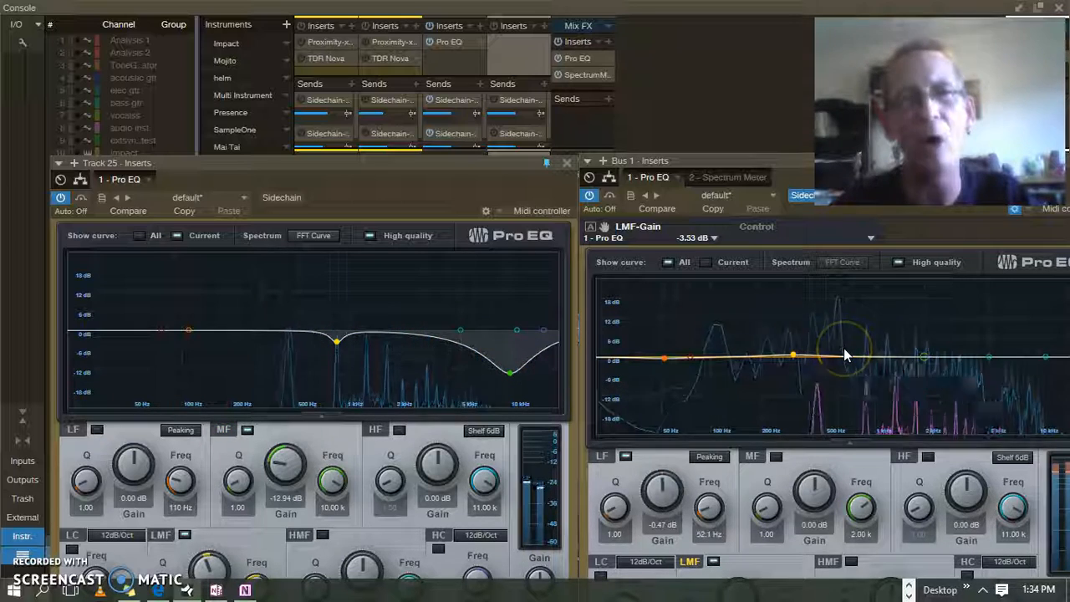